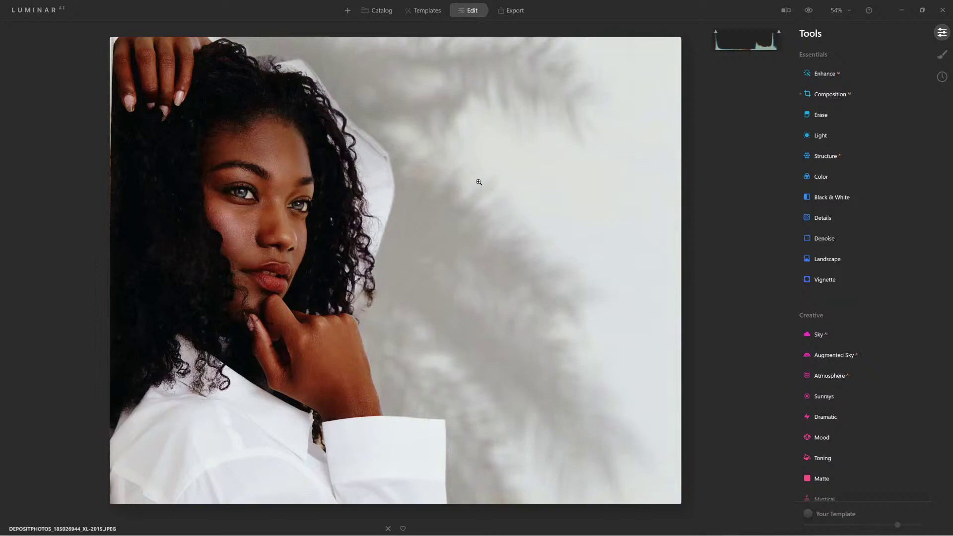
Hide and reshow the histogram from the photo's context menu, then browse the main menu.
{"action": "right_click", "coordinate": [478, 182]}
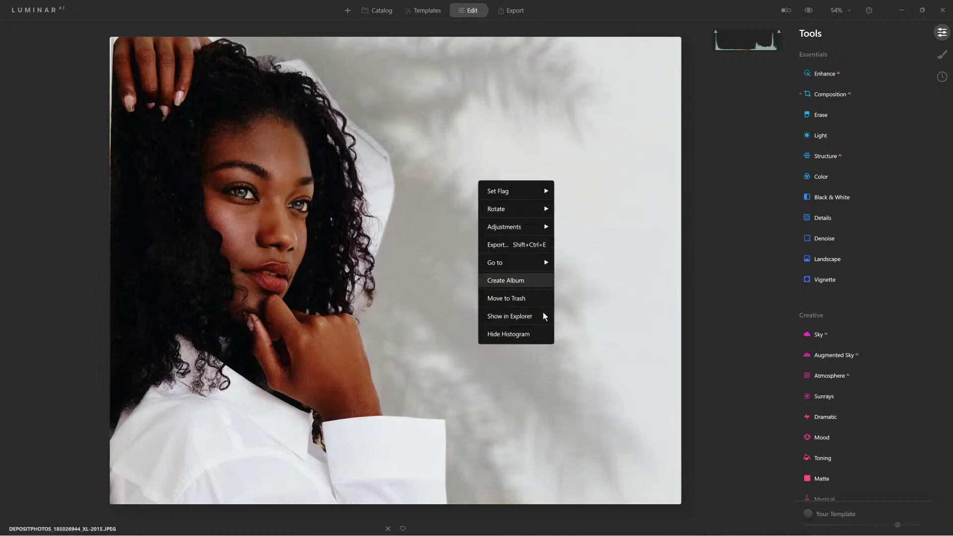
{"action": "left_click", "coordinate": [522, 334]}
{"action": "right_click", "coordinate": [503, 279]}
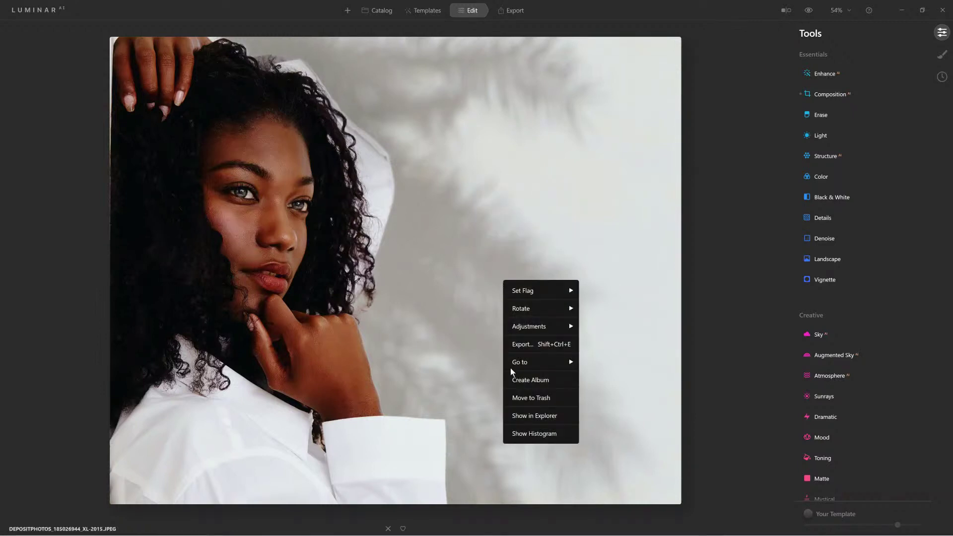
{"action": "left_click", "coordinate": [535, 435]}
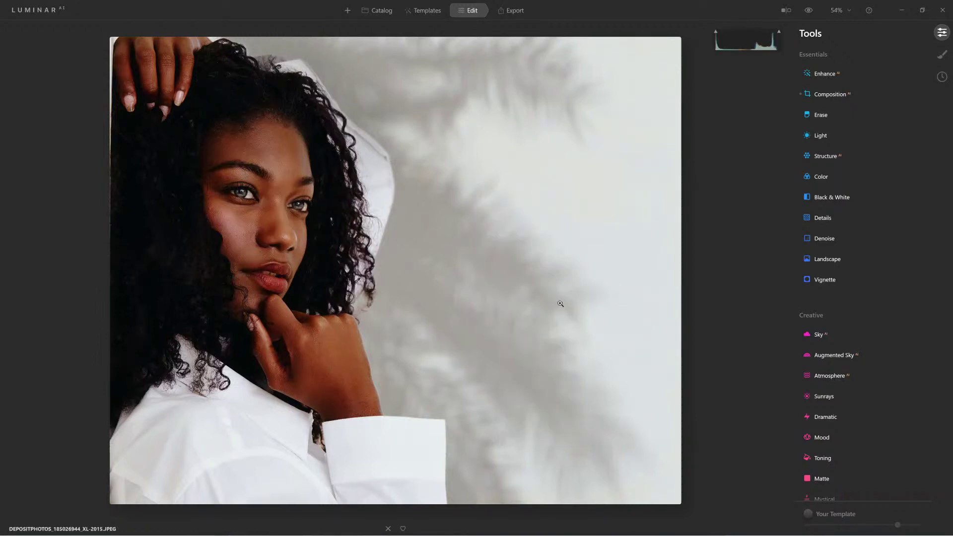
{"action": "left_click", "coordinate": [43, 11]}
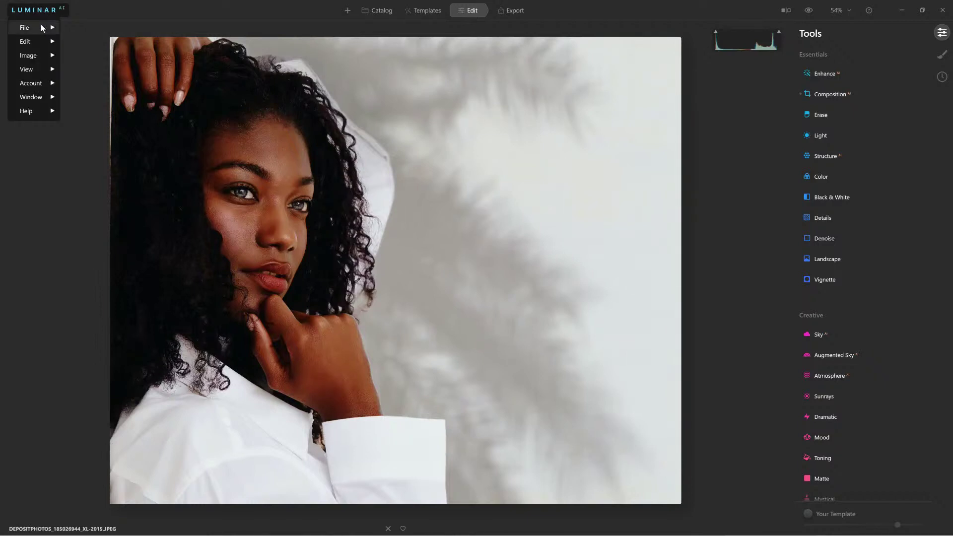
{"action": "mouse_move", "coordinate": [38, 29]}
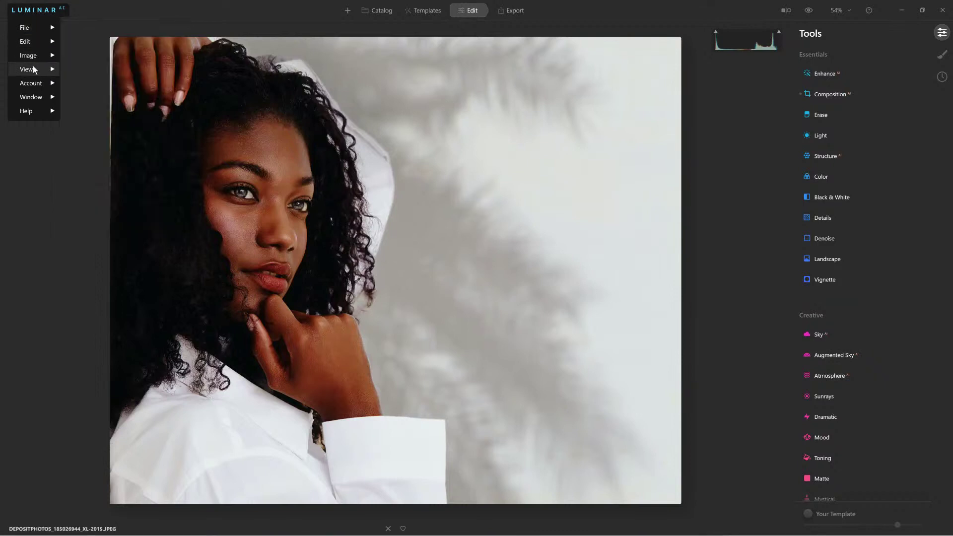
{"action": "mouse_move", "coordinate": [32, 68]}
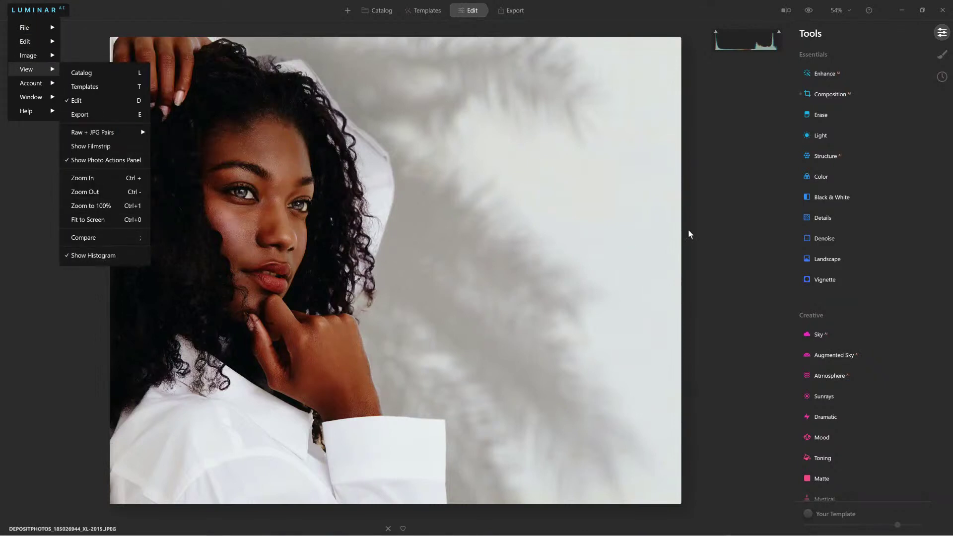
Cycle the histogram through red, green, blue and luminance back to all channels, then set Light exposure to -0.51.
{"action": "left_click", "coordinate": [738, 41]}
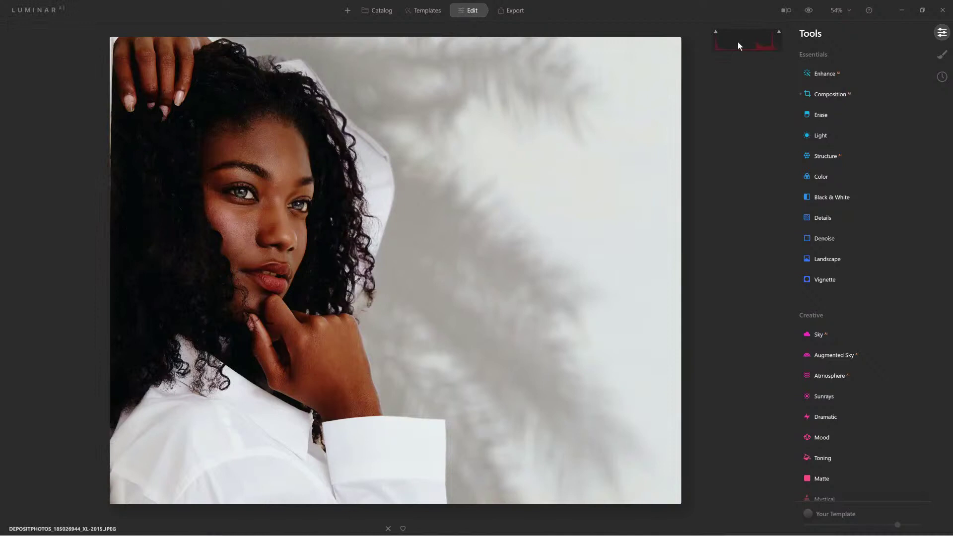
{"action": "left_click", "coordinate": [738, 42]}
{"action": "left_click", "coordinate": [738, 42]}
{"action": "left_click", "coordinate": [738, 41]}
{"action": "left_click", "coordinate": [738, 42]}
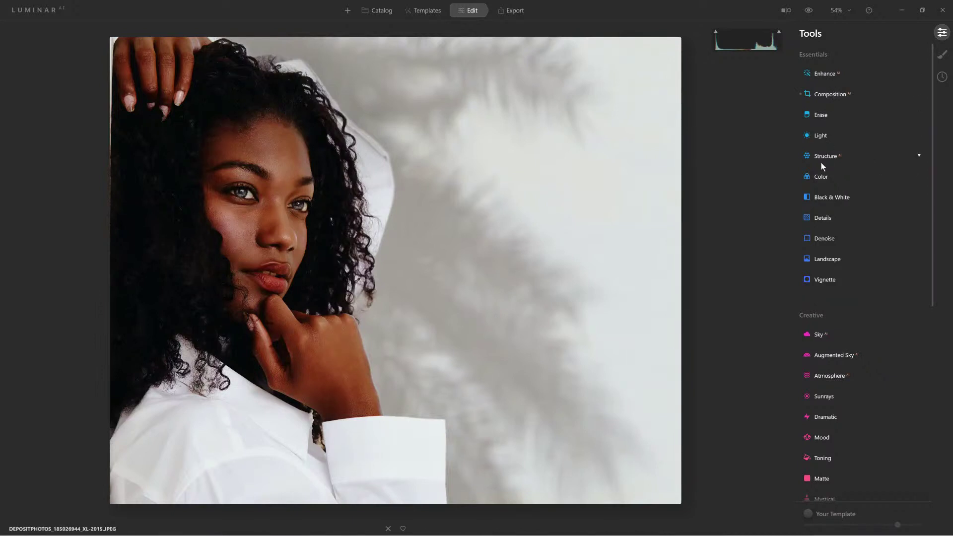
{"action": "left_click", "coordinate": [820, 137]}
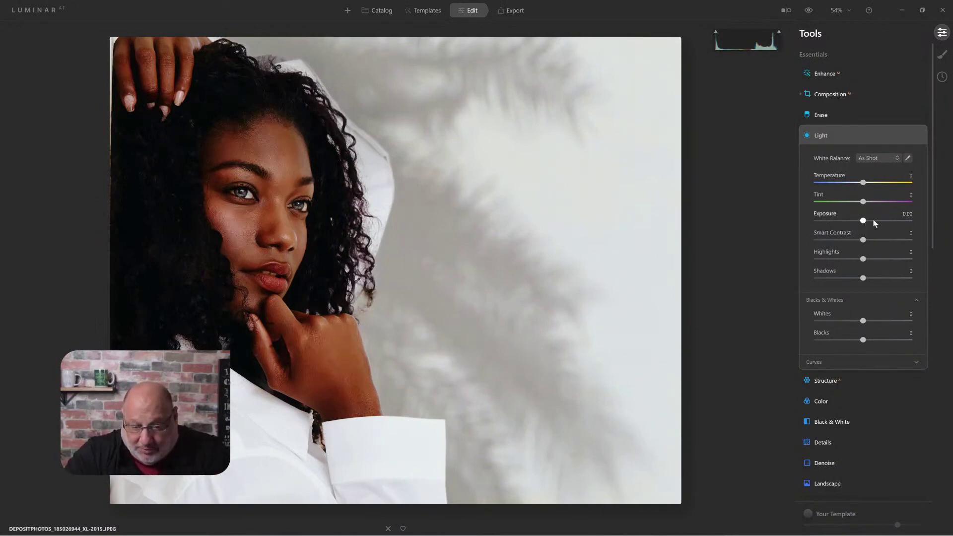
{"action": "left_click_drag", "start_coordinate": [864, 220], "coordinate": [858, 222]}
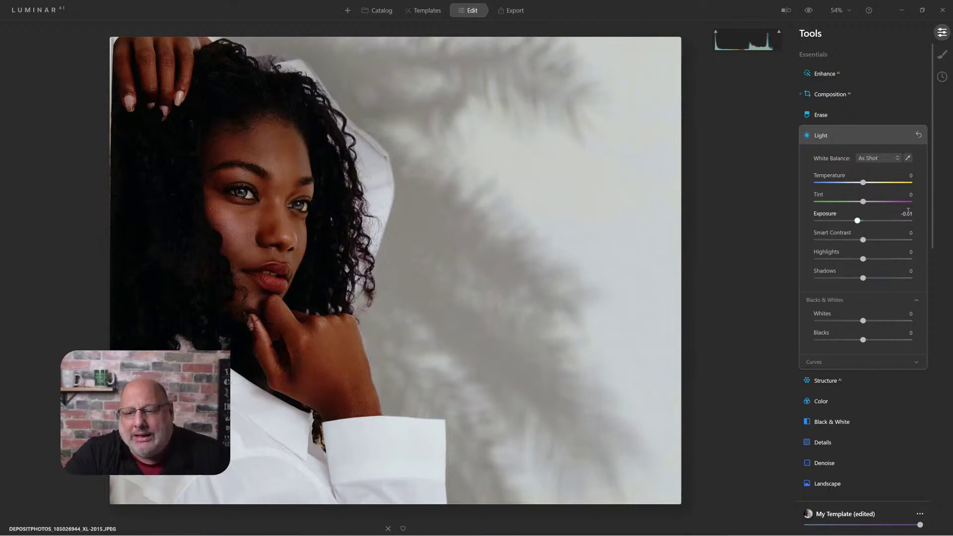
Set Enhance Accent AI to 85, then zoom to 100% around the eyes.
{"action": "left_click", "coordinate": [824, 73]}
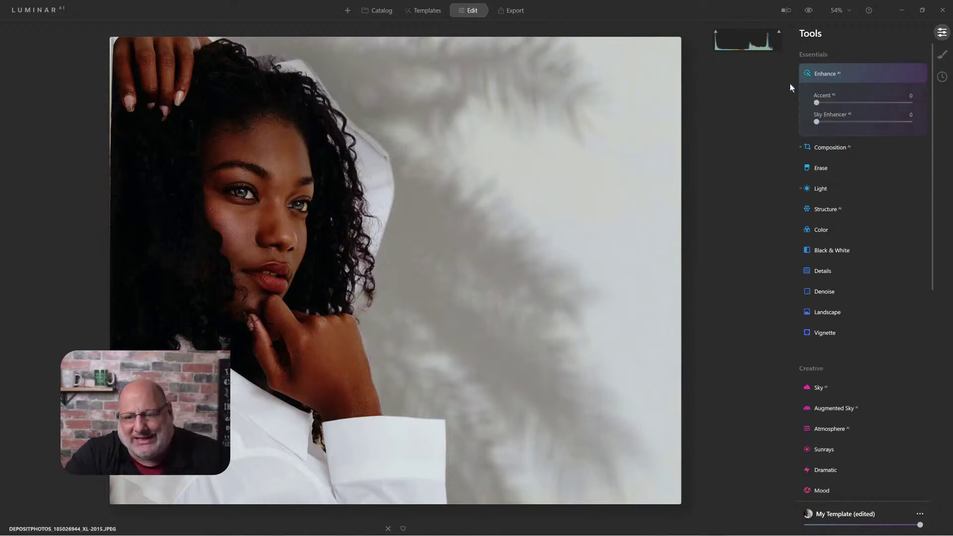
{"action": "left_click_drag", "start_coordinate": [849, 102], "coordinate": [896, 109]}
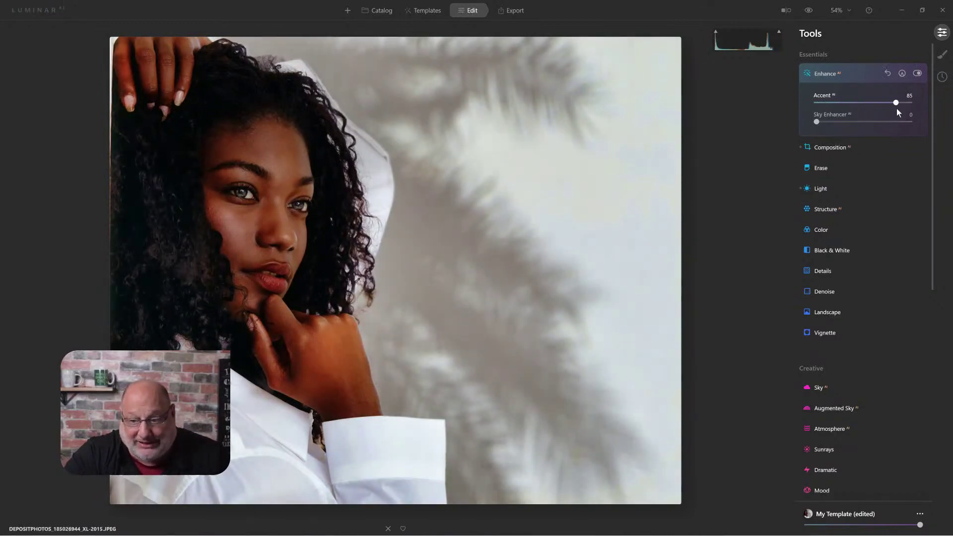
{"action": "double_click", "coordinate": [234, 197]}
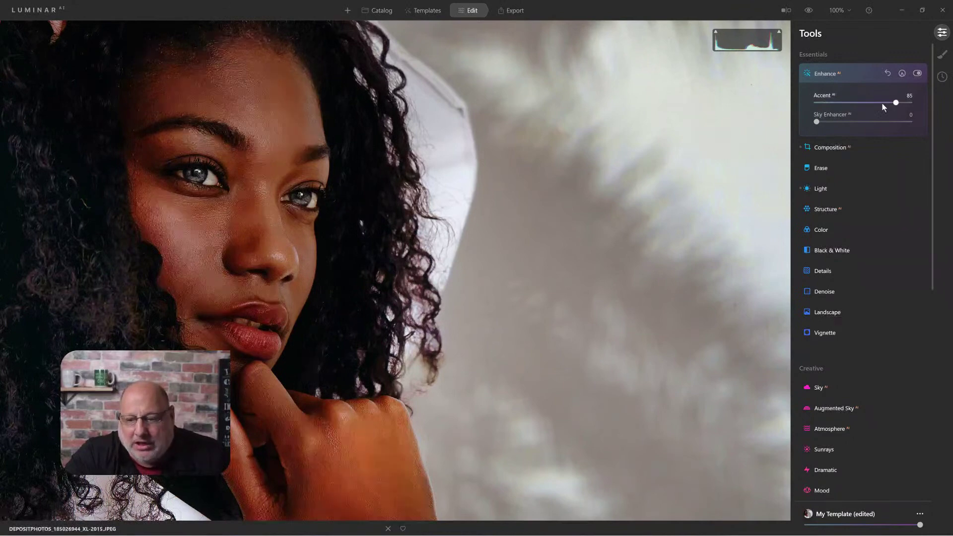
Set Light Whites to -31 and Blacks to 28, then compare against the original.
{"action": "left_click", "coordinate": [820, 189]}
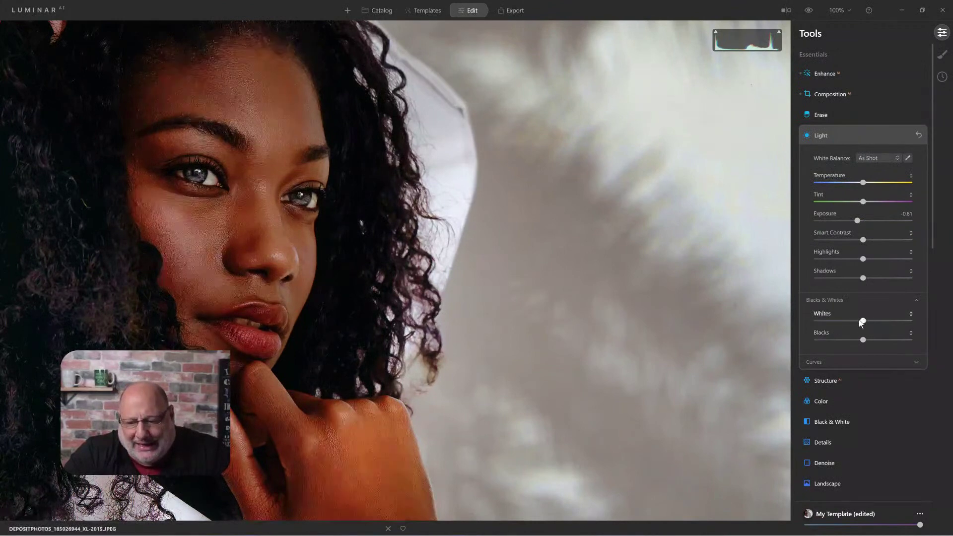
{"action": "left_click_drag", "start_coordinate": [862, 322], "coordinate": [848, 323]}
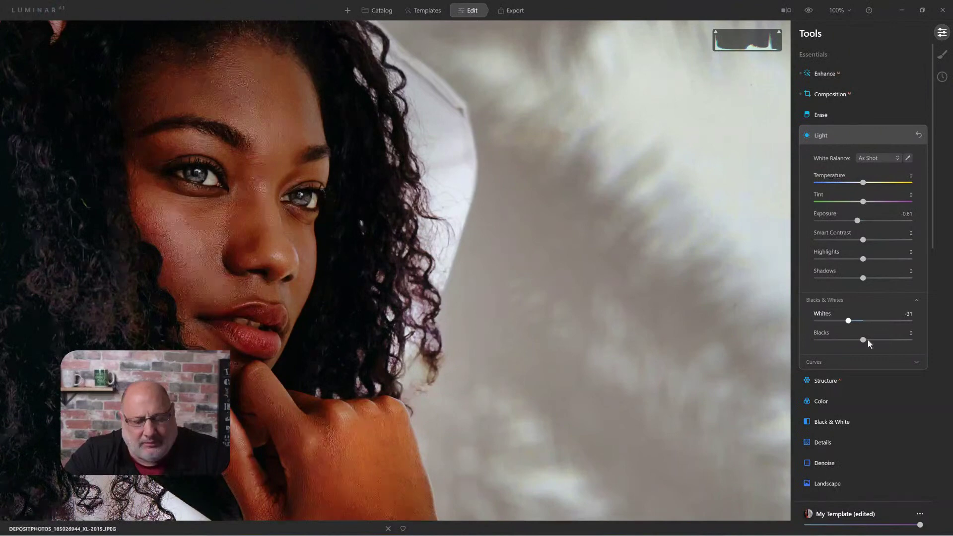
{"action": "left_click_drag", "start_coordinate": [864, 340], "coordinate": [858, 342]}
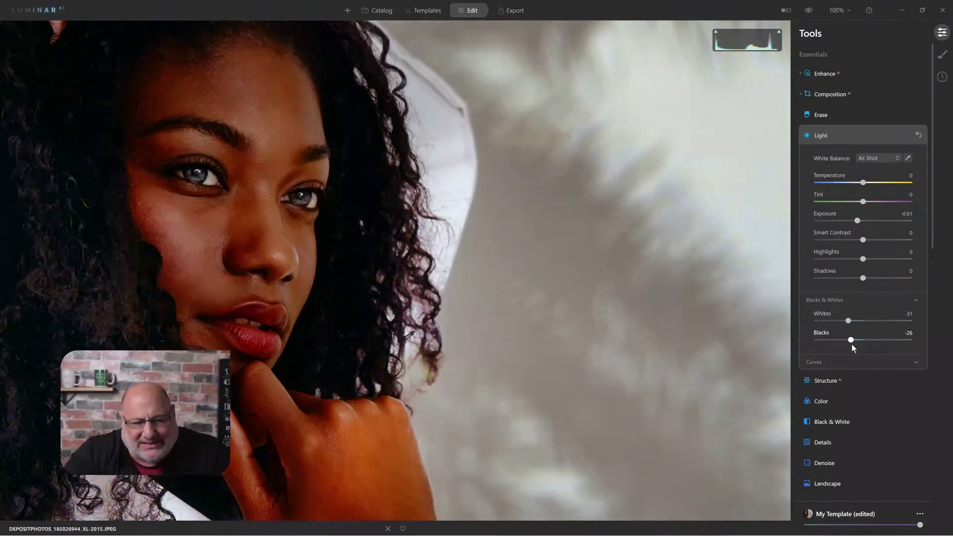
{"action": "left_click_drag", "start_coordinate": [852, 344], "coordinate": [875, 347]}
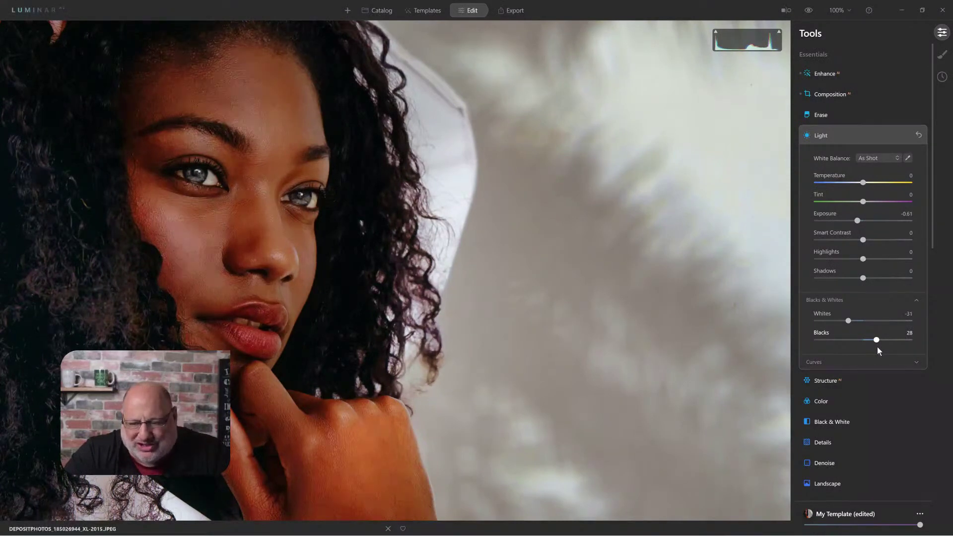
{"action": "left_click_drag", "start_coordinate": [877, 347], "coordinate": [878, 346]}
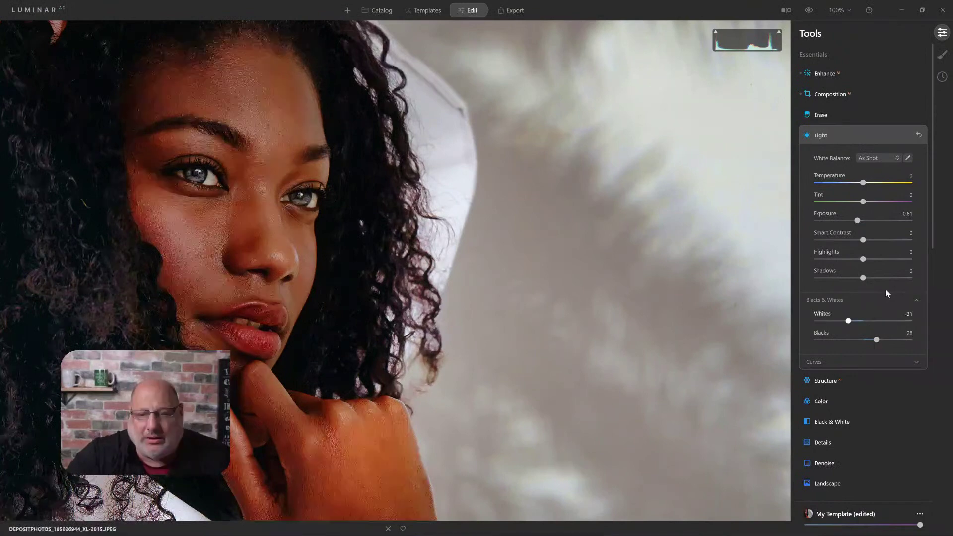
{"action": "left_click", "coordinate": [808, 10]}
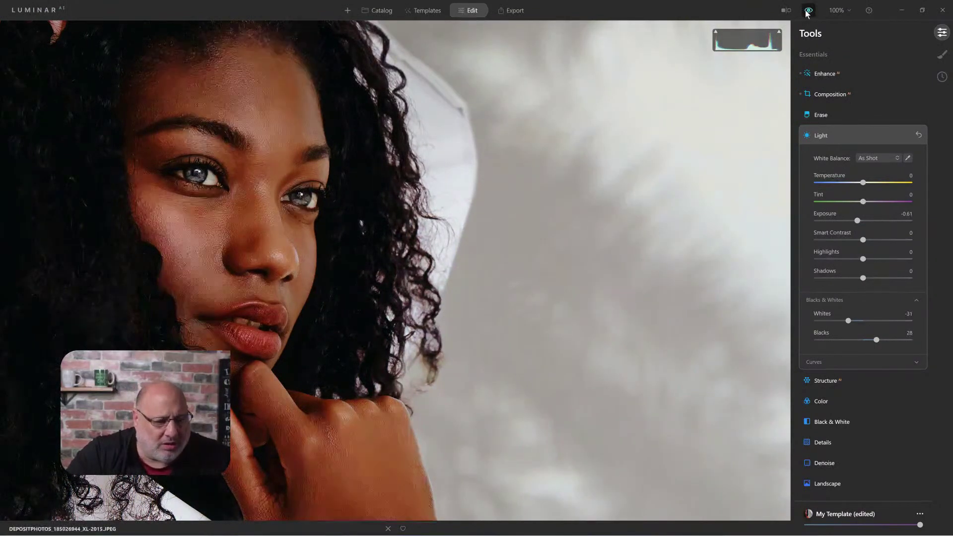
{"action": "left_click", "coordinate": [807, 10]}
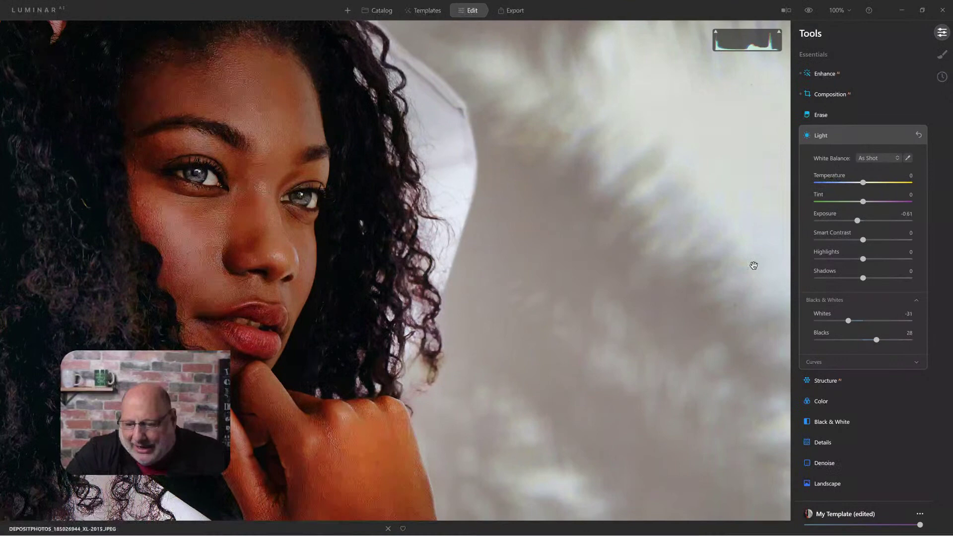
{"action": "left_click", "coordinate": [830, 366]}
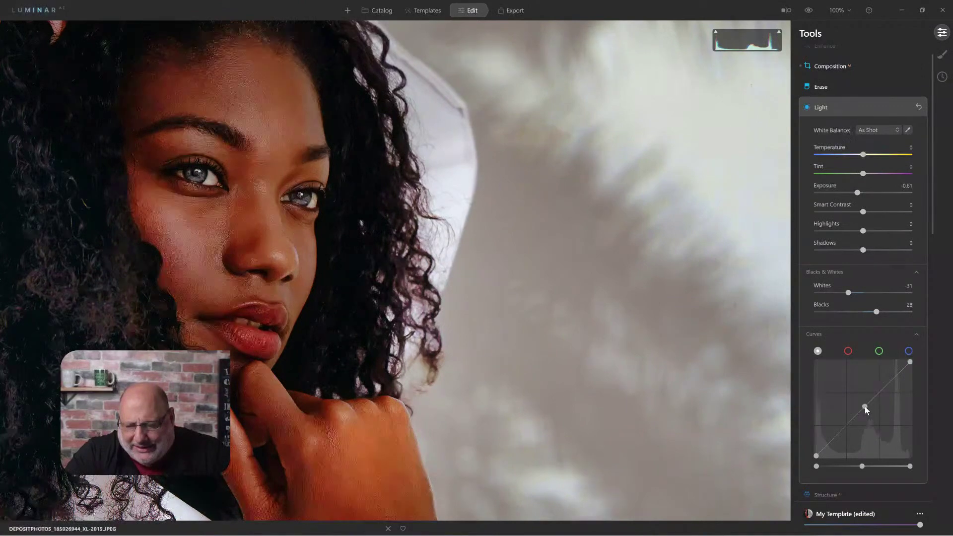
Pull the curve's midpoint down, set Smart Contrast to 42, and zoom back to fit.
{"action": "left_click_drag", "start_coordinate": [865, 406], "coordinate": [868, 410]}
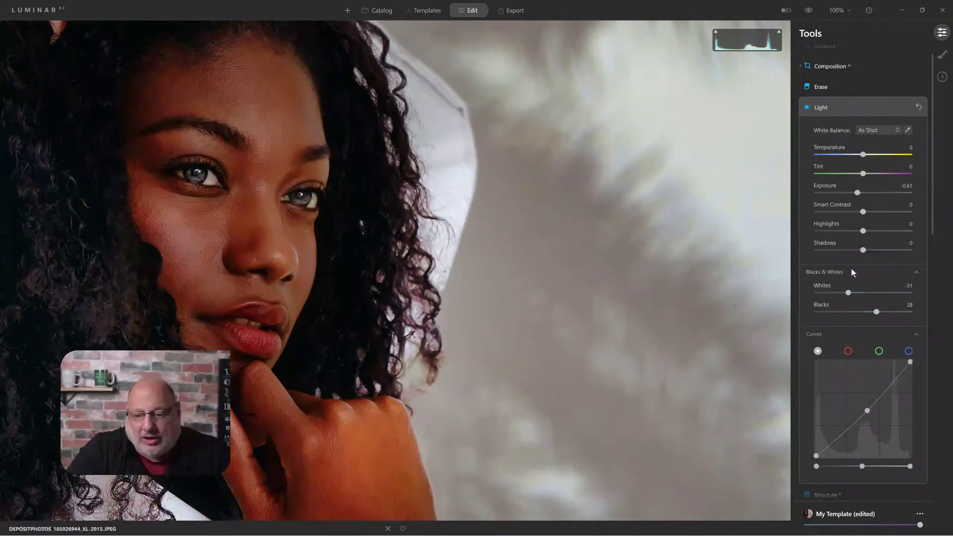
{"action": "left_click_drag", "start_coordinate": [863, 212], "coordinate": [880, 212]}
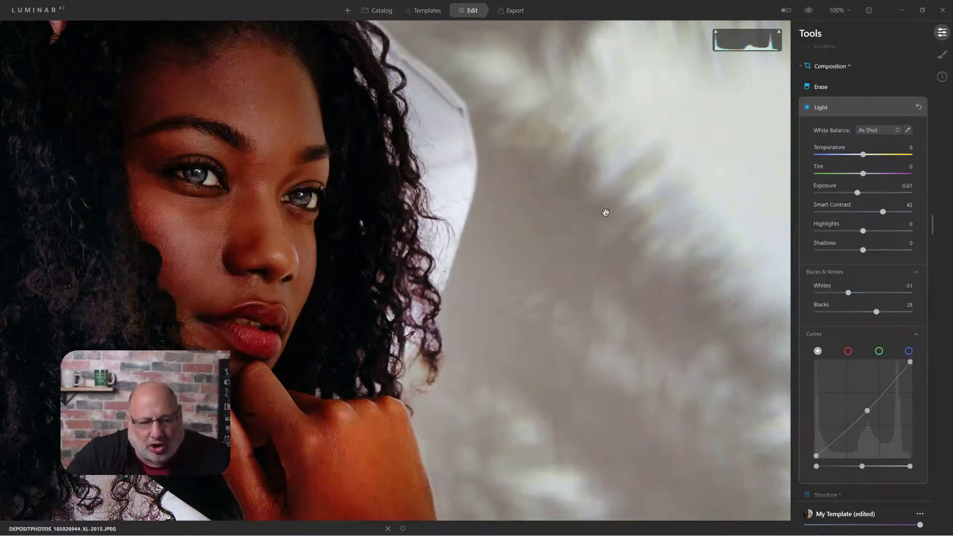
{"action": "left_click", "coordinate": [448, 188]}
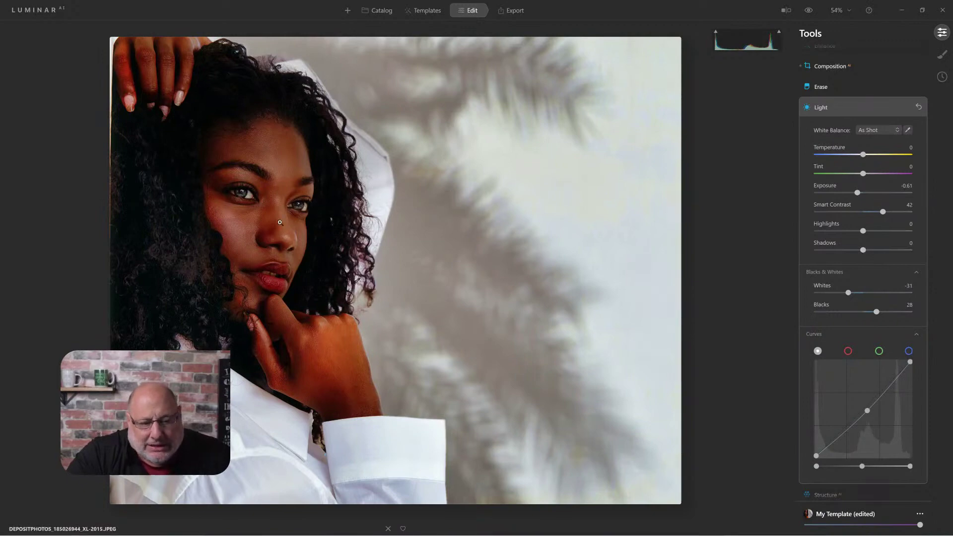
Set Color Saturation to -36 and Vibrance to 51, then compare with the original photo.
{"action": "left_click", "coordinate": [827, 110]}
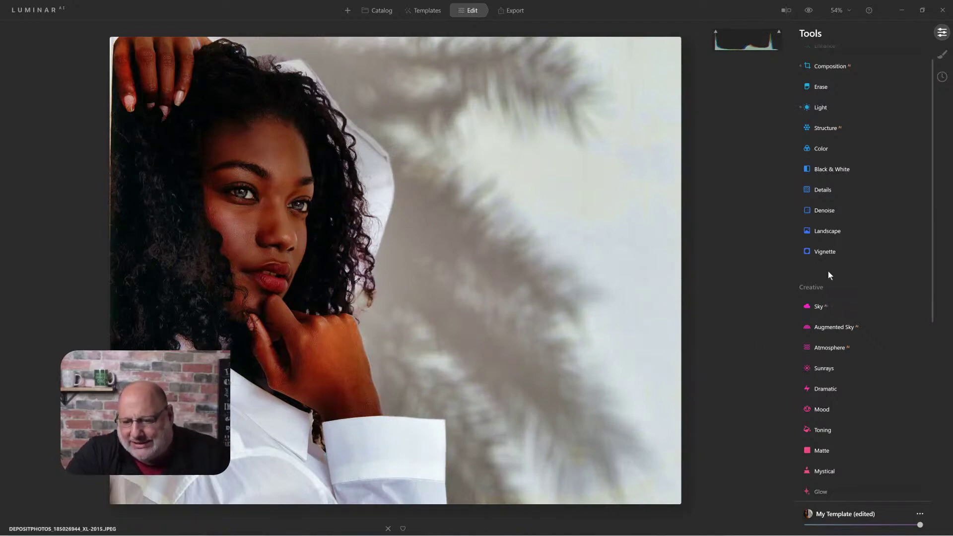
{"action": "left_click", "coordinate": [832, 152]}
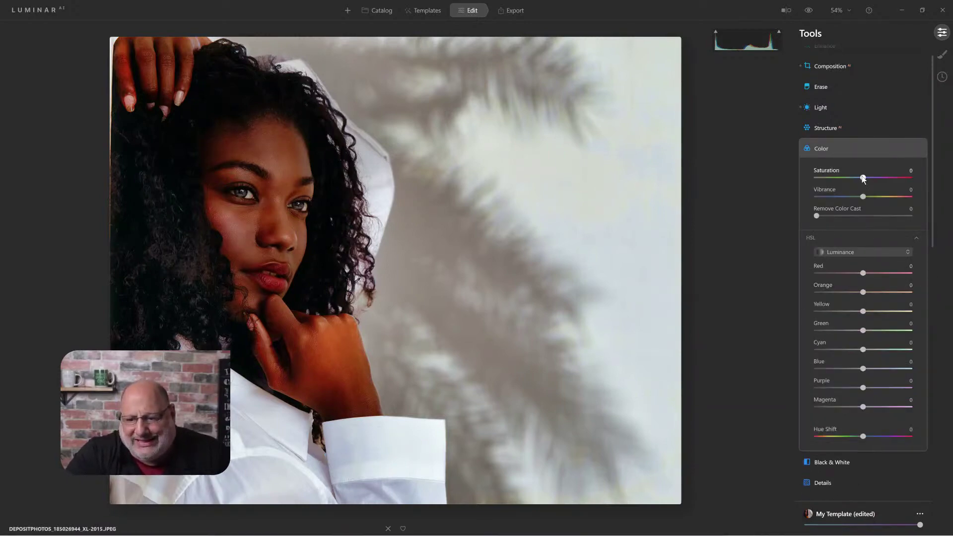
{"action": "left_click_drag", "start_coordinate": [863, 177], "coordinate": [888, 198]}
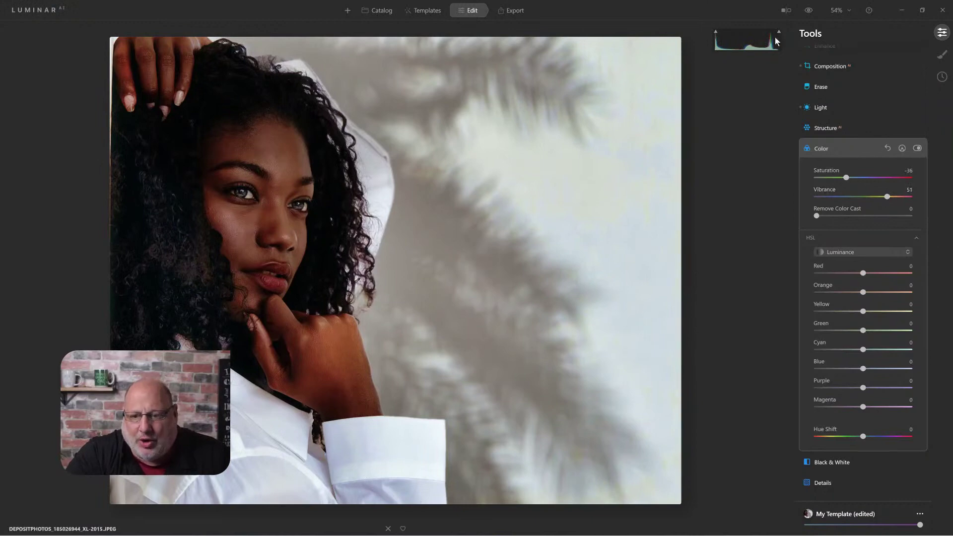
{"action": "left_click", "coordinate": [813, 12]}
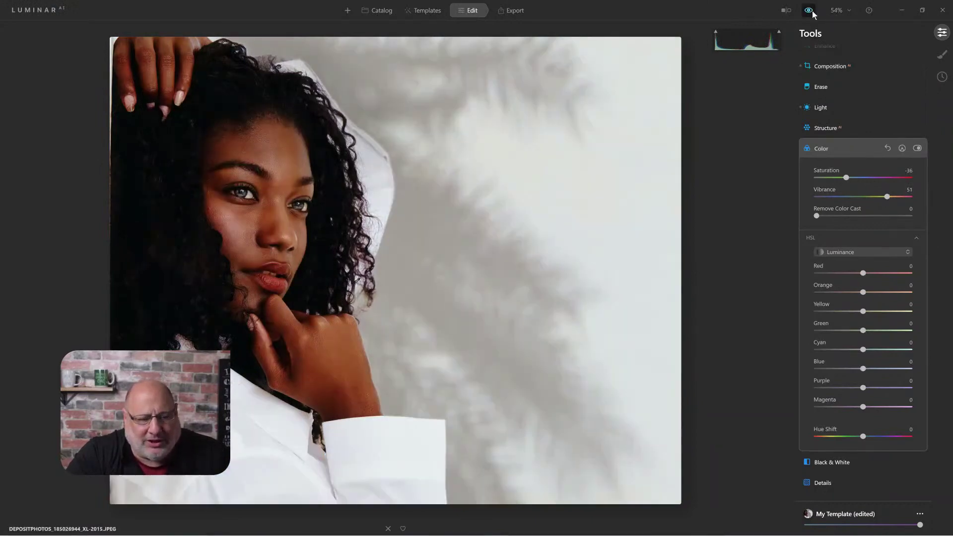
{"action": "left_click", "coordinate": [813, 12]}
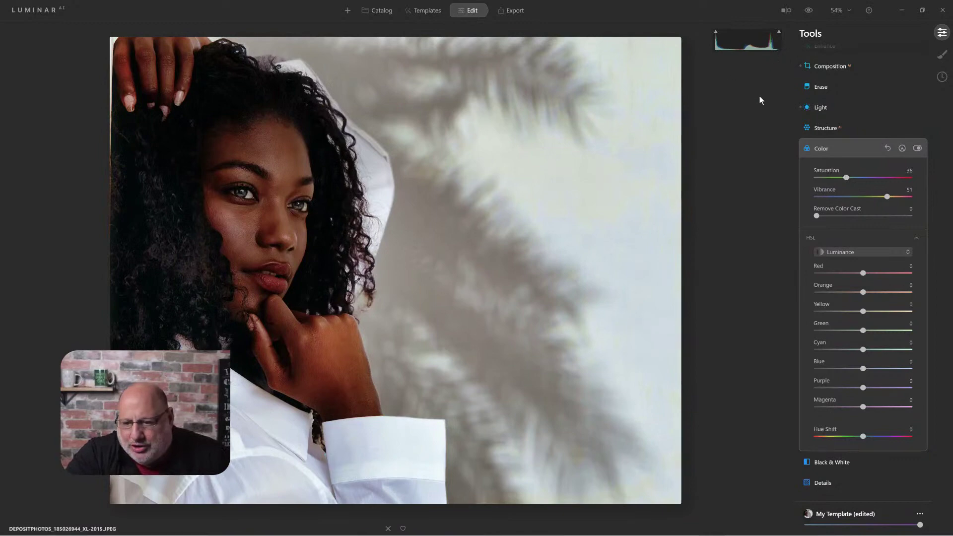
{"action": "left_click", "coordinate": [819, 148]}
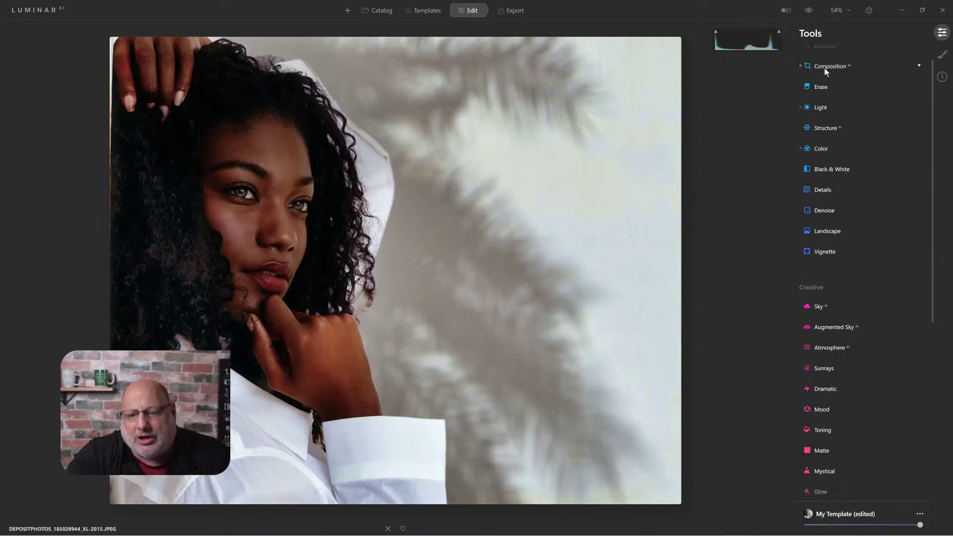
Raise Light Shadows to 37 and collapse the Light panel.
{"action": "left_click", "coordinate": [821, 108]}
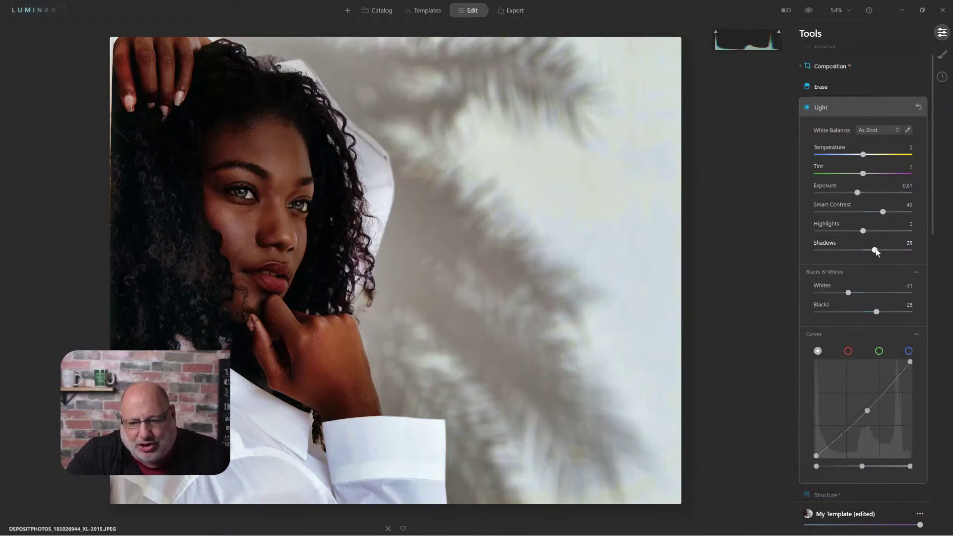
{"action": "mouse_move", "coordinate": [876, 252]}
{"action": "left_mouse_down"}
{"action": "mouse_move", "coordinate": [885, 250]}
{"action": "mouse_move", "coordinate": [863, 250]}
{"action": "mouse_move", "coordinate": [916, 254]}
{"action": "mouse_move", "coordinate": [882, 250]}
{"action": "left_mouse_up"}
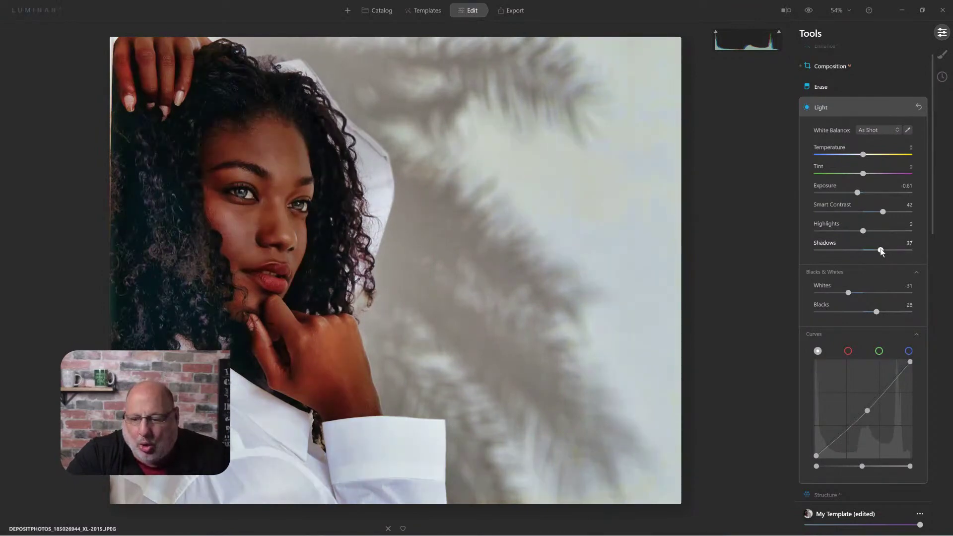
{"action": "left_click", "coordinate": [821, 109]}
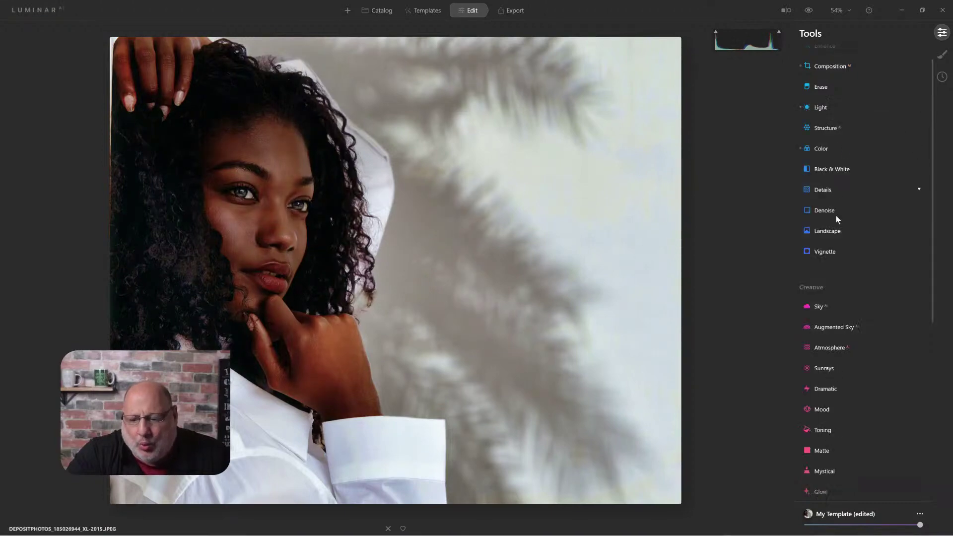
{"action": "scroll", "coordinate": [836, 215], "scroll_direction": "down", "scroll_amount": 10}
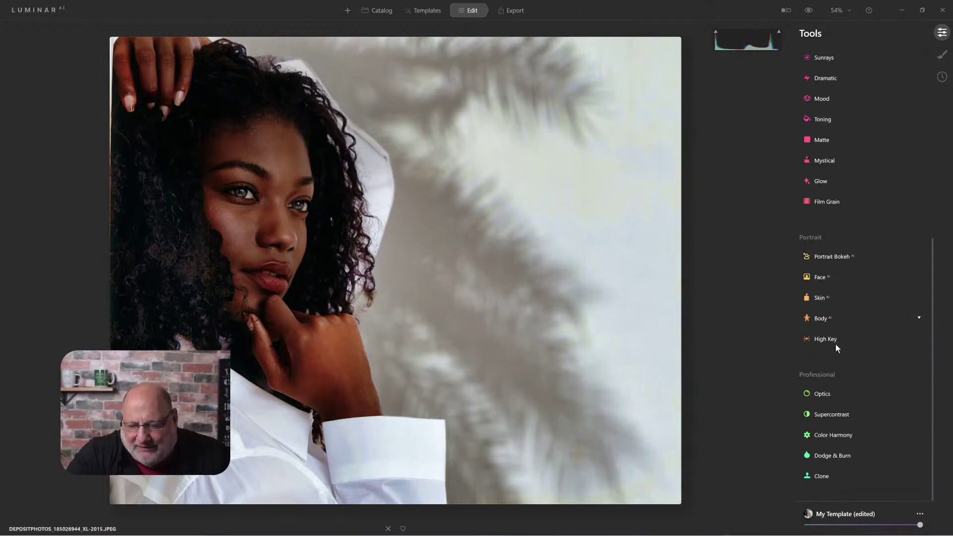
Set Supercontrast Shadows Contrast to 41 and Shadows Balance to -17.
{"action": "left_click", "coordinate": [831, 414]}
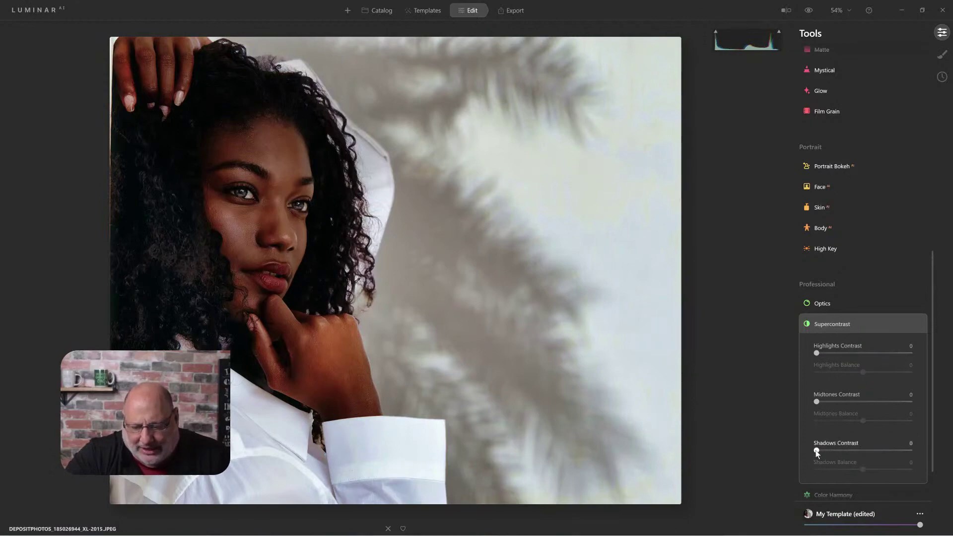
{"action": "left_click_drag", "start_coordinate": [824, 451], "coordinate": [855, 469]}
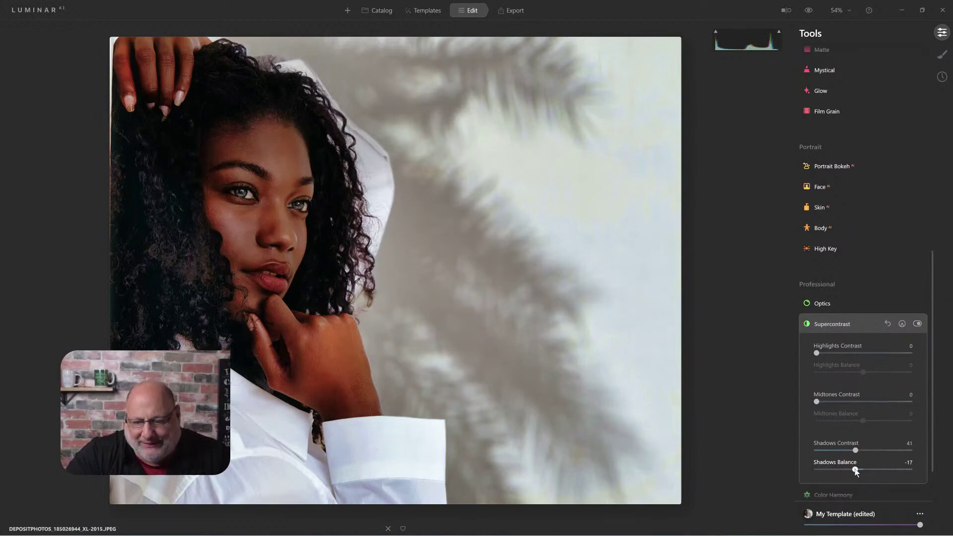
{"action": "left_click", "coordinate": [844, 326]}
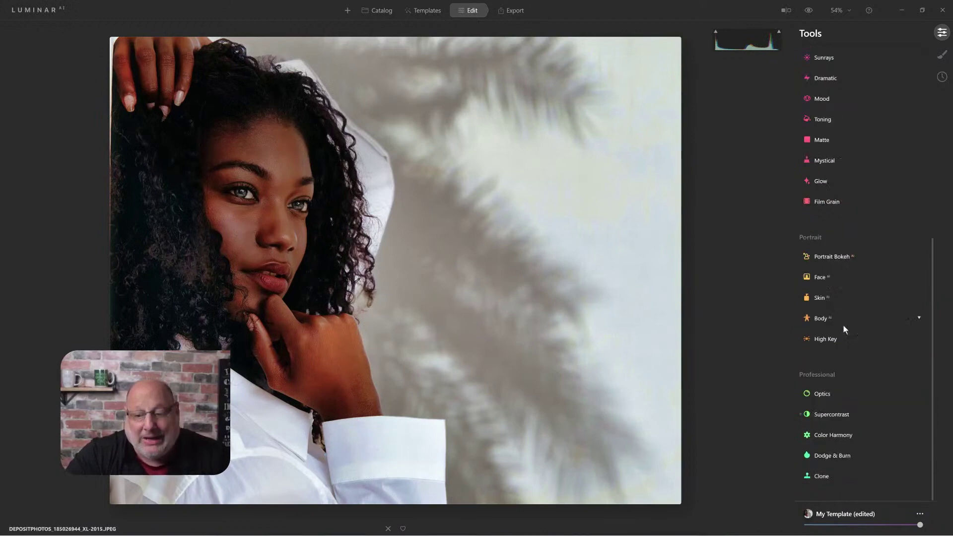
Try a strong Face Light, then settle it at 34.
{"action": "left_click", "coordinate": [822, 276]}
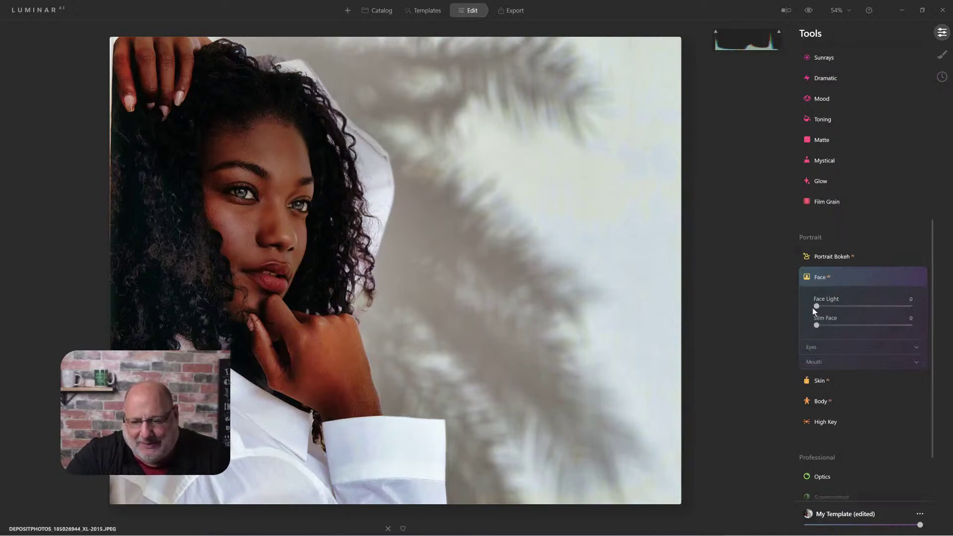
{"action": "left_click_drag", "start_coordinate": [814, 305], "coordinate": [898, 307]}
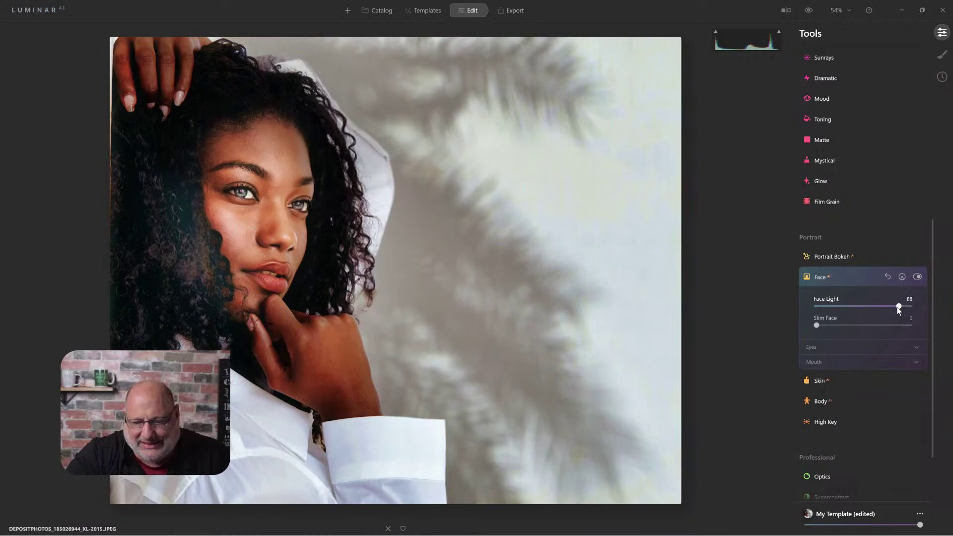
{"action": "left_click_drag", "start_coordinate": [899, 306], "coordinate": [855, 307]}
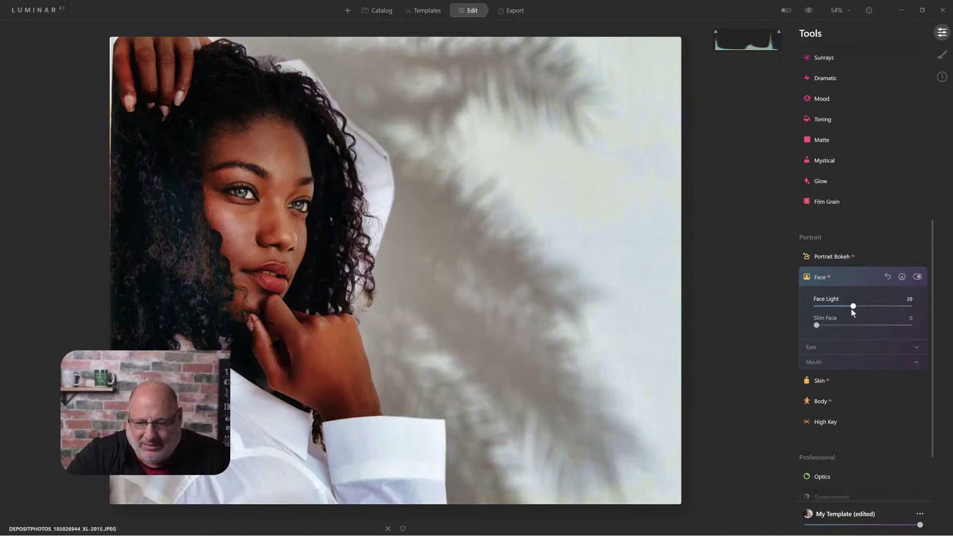
{"action": "left_click_drag", "start_coordinate": [851, 309], "coordinate": [847, 309]}
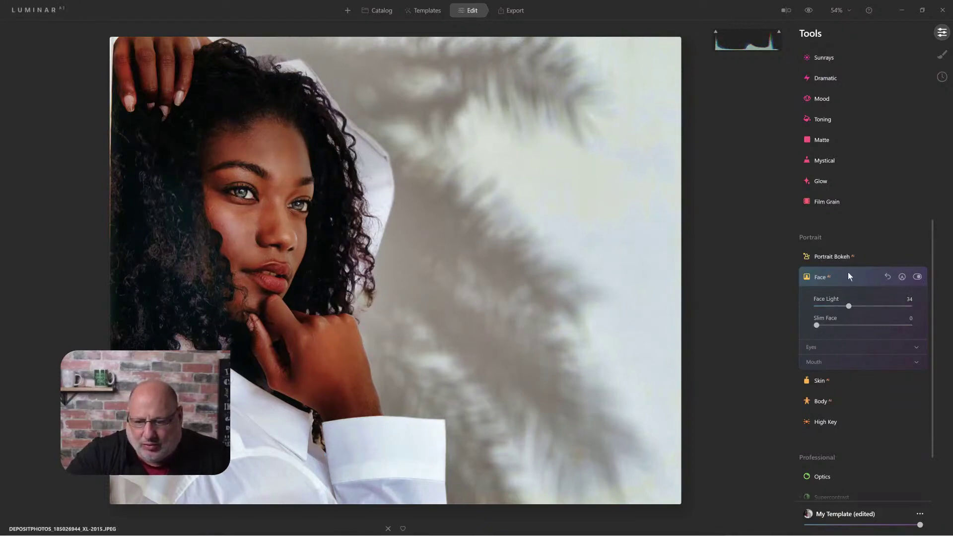
{"action": "left_click", "coordinate": [824, 277]}
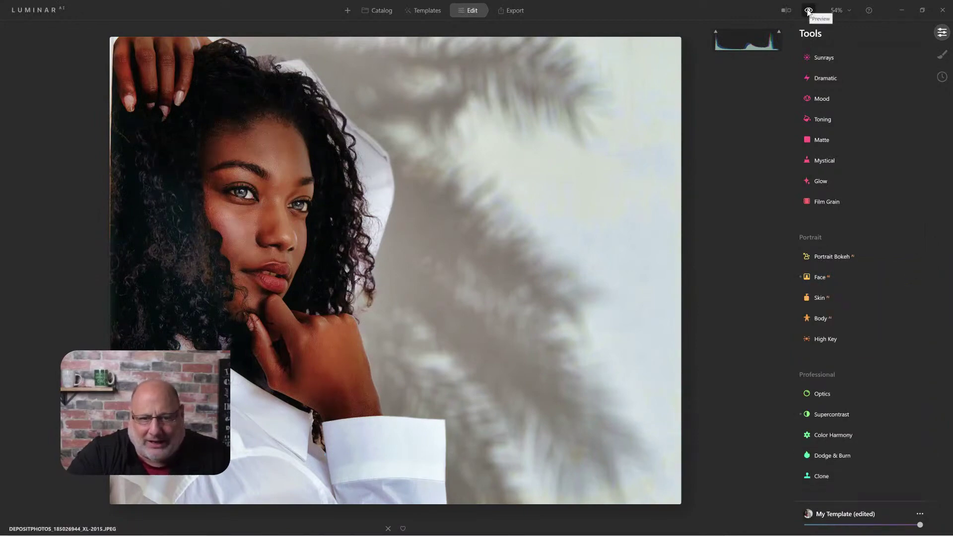
{"action": "left_click", "coordinate": [809, 11]}
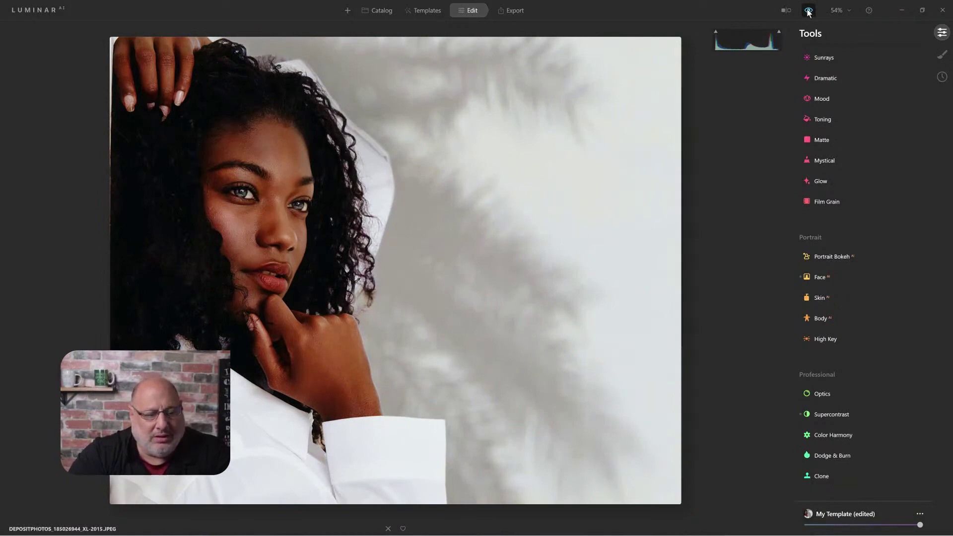
{"action": "left_click", "coordinate": [809, 11]}
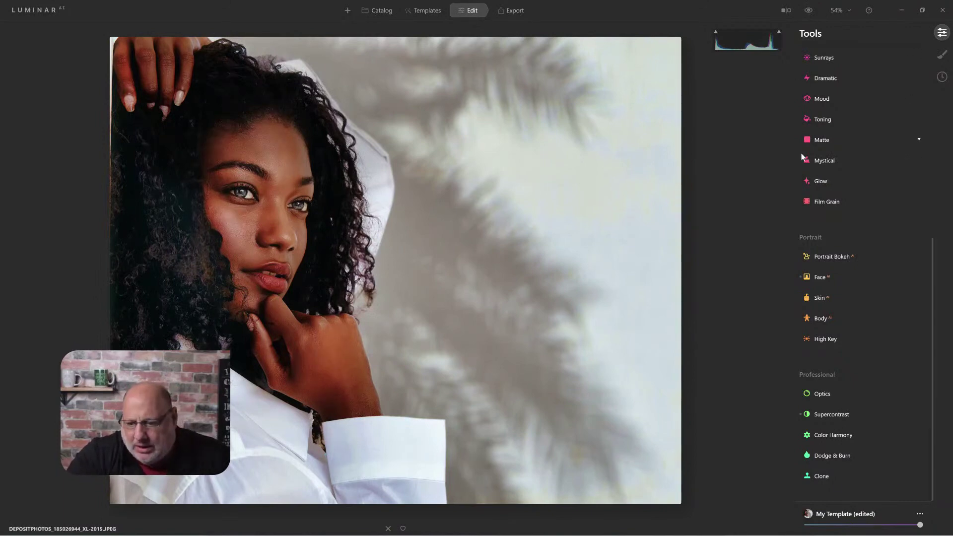
Raise Eye Enhancer in the Face tool's Eyes section to 37.
{"action": "left_click", "coordinate": [821, 277]}
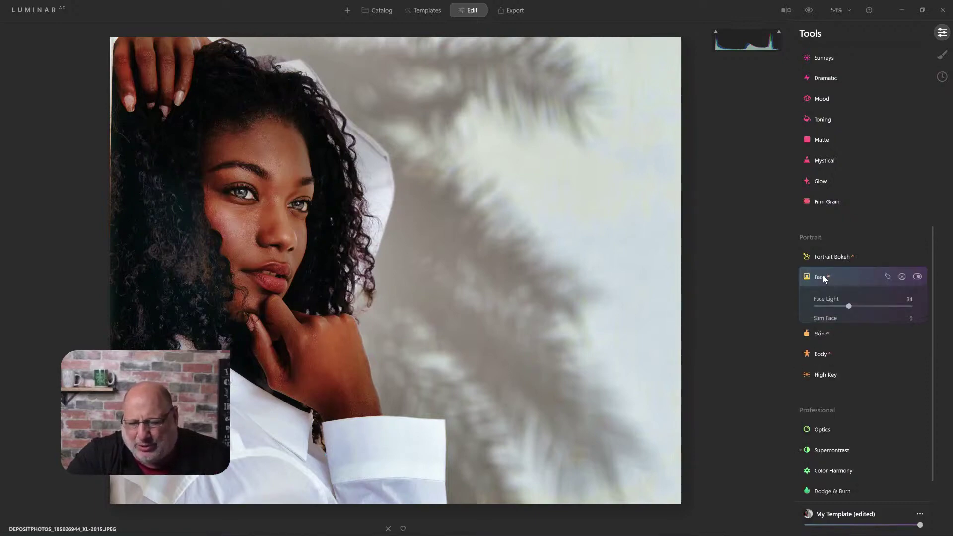
{"action": "left_click", "coordinate": [822, 350]}
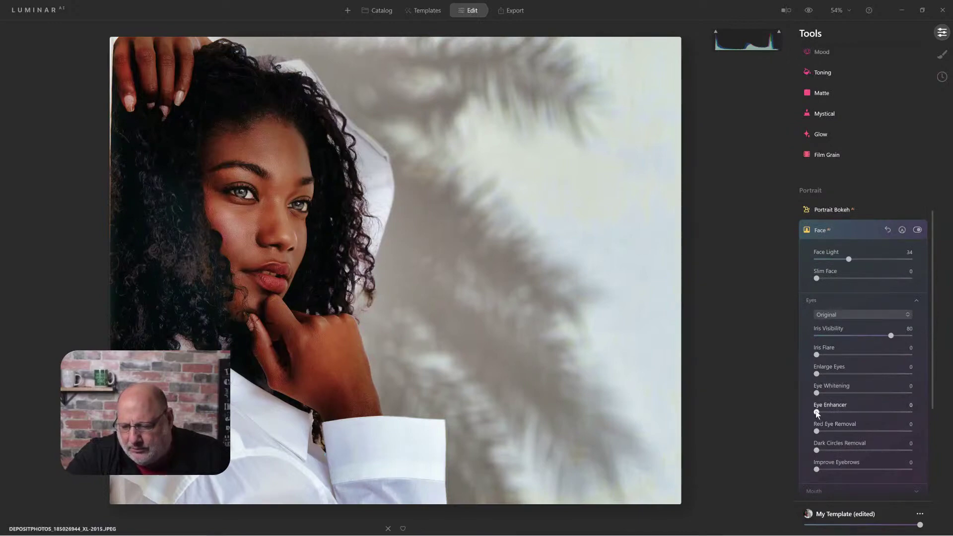
{"action": "left_click_drag", "start_coordinate": [837, 412], "coordinate": [852, 414]}
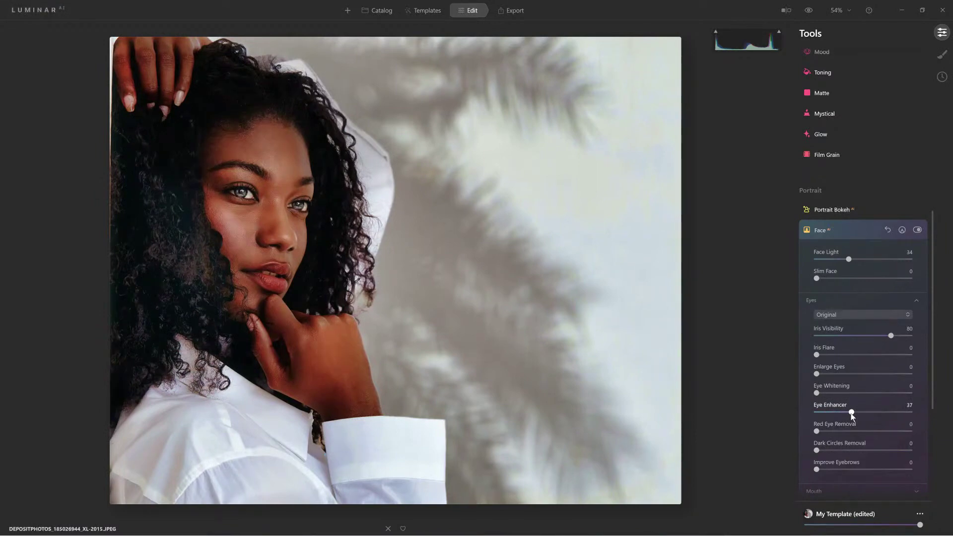
{"action": "left_click", "coordinate": [829, 230]}
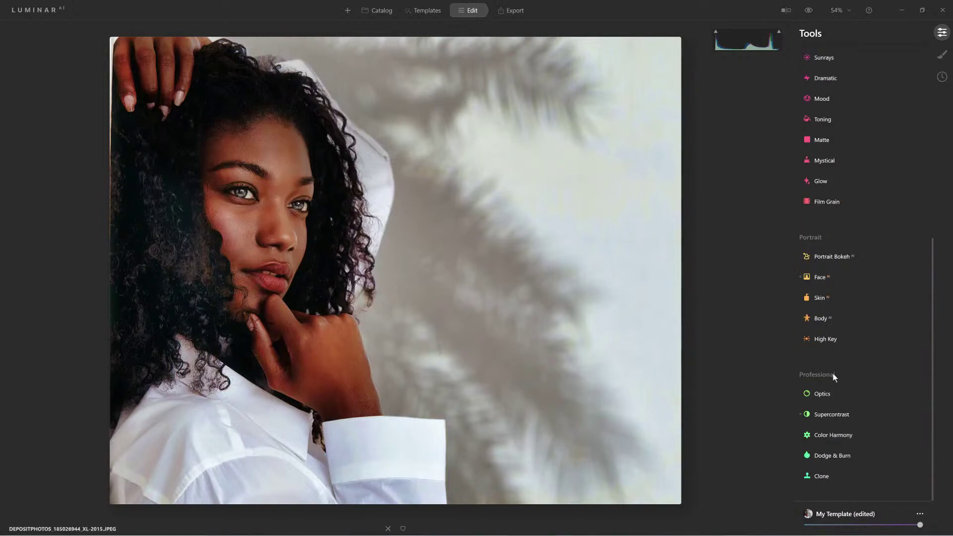
Test Brilliance and Warmth, settle Warmth at -19, and reset Brilliance.
{"action": "left_click", "coordinate": [823, 436]}
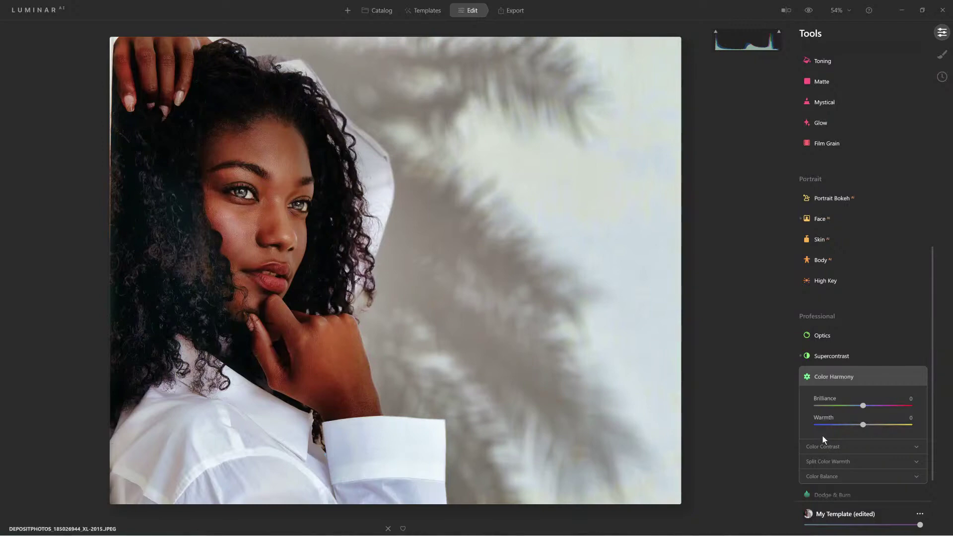
{"action": "scroll", "coordinate": [823, 436], "scroll_direction": "down", "scroll_amount": 1}
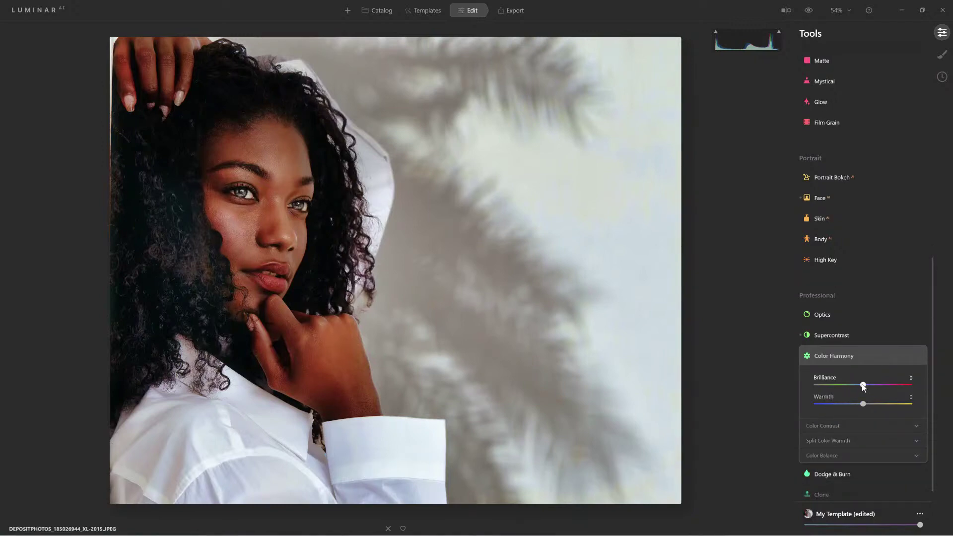
{"action": "mouse_move", "coordinate": [862, 383]}
{"action": "left_mouse_down"}
{"action": "mouse_move", "coordinate": [920, 382]}
{"action": "mouse_move", "coordinate": [775, 381]}
{"action": "mouse_move", "coordinate": [872, 388]}
{"action": "left_mouse_up"}
{"action": "left_click_drag", "start_coordinate": [863, 404], "coordinate": [895, 404]}
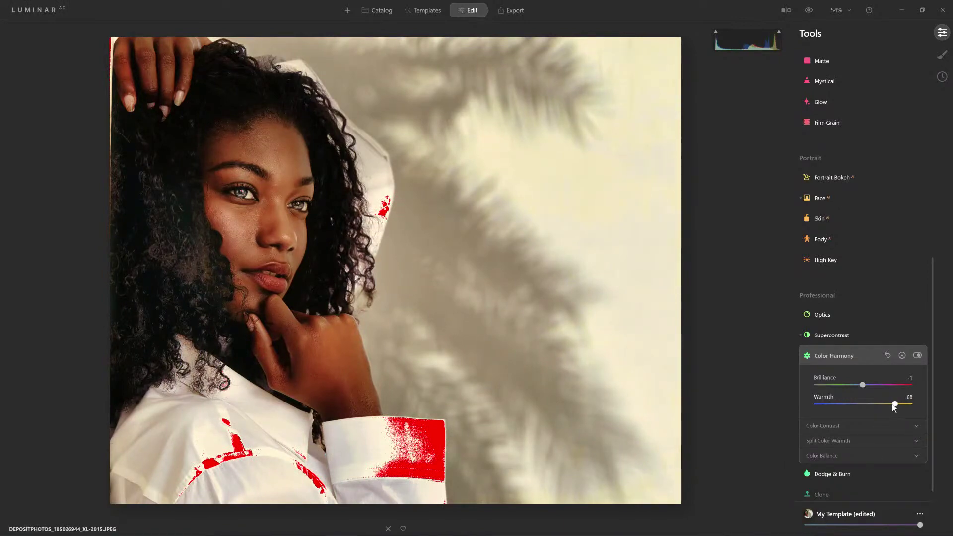
{"action": "left_click_drag", "start_coordinate": [895, 404], "coordinate": [851, 407]}
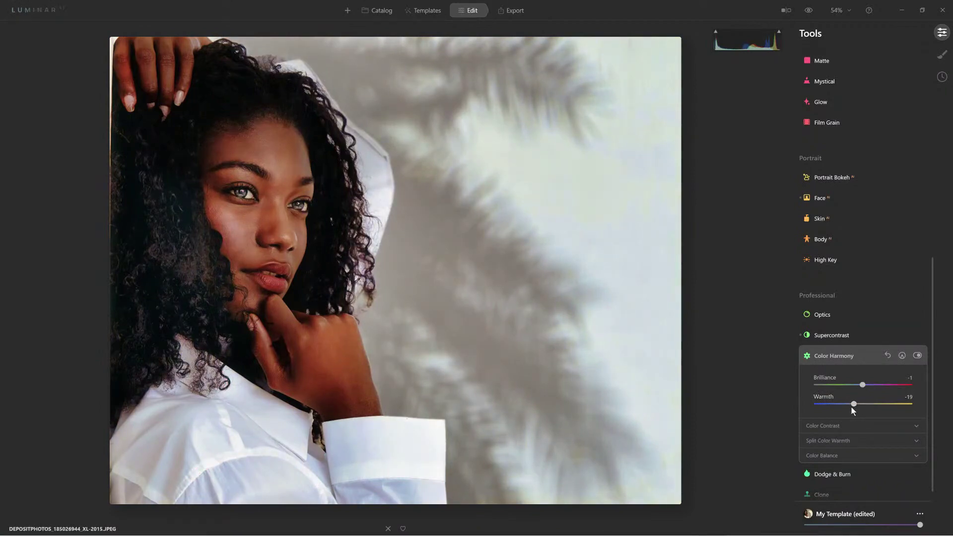
{"action": "double_click", "coordinate": [863, 385]}
{"action": "left_click", "coordinate": [827, 356]}
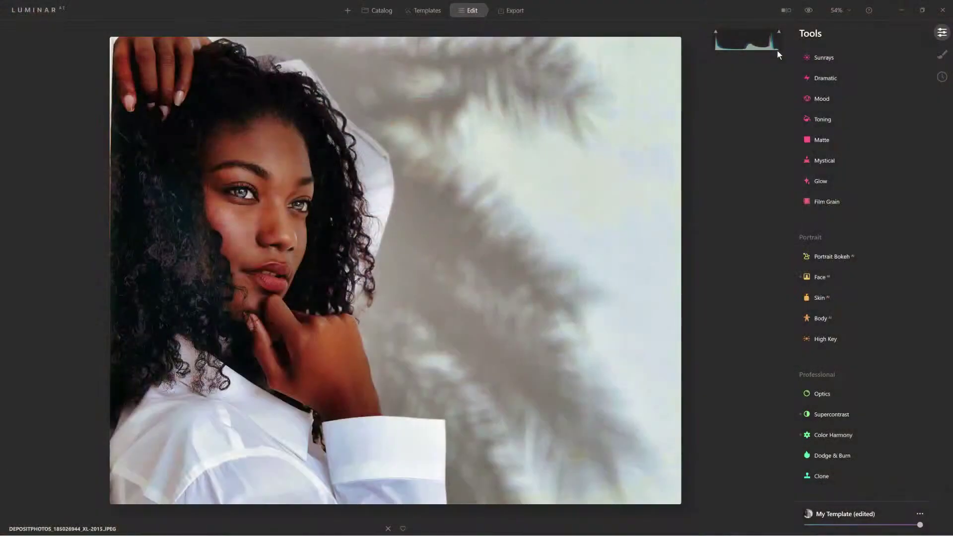
{"action": "left_click", "coordinate": [808, 11]}
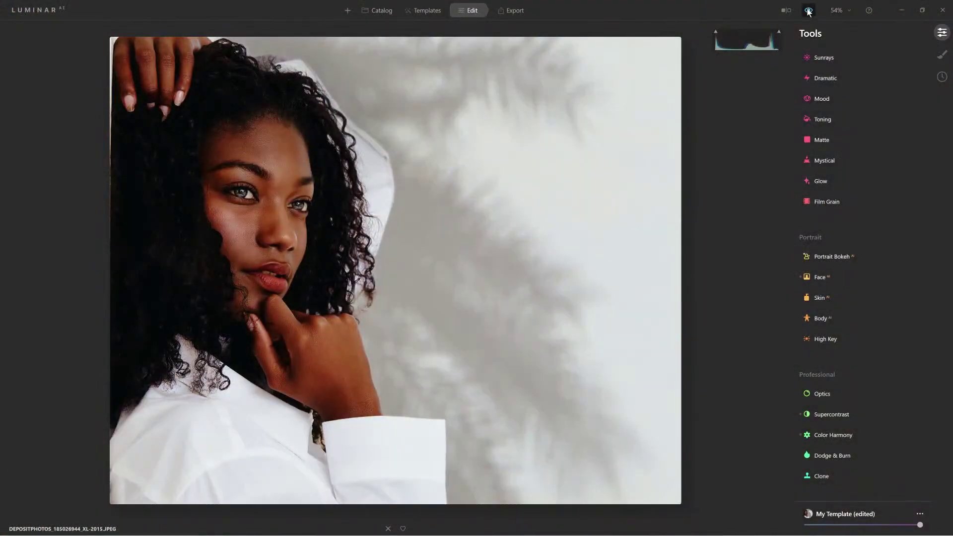
{"action": "left_click", "coordinate": [808, 11]}
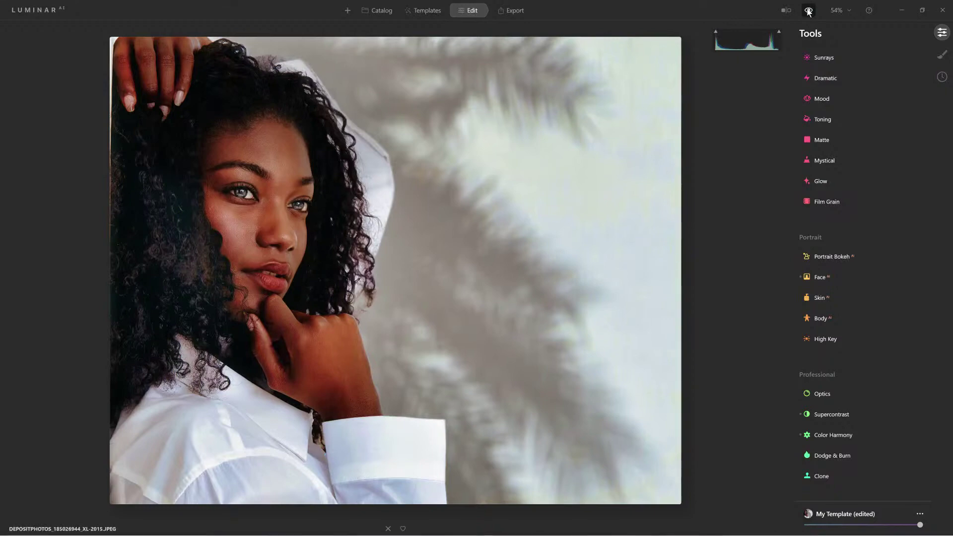